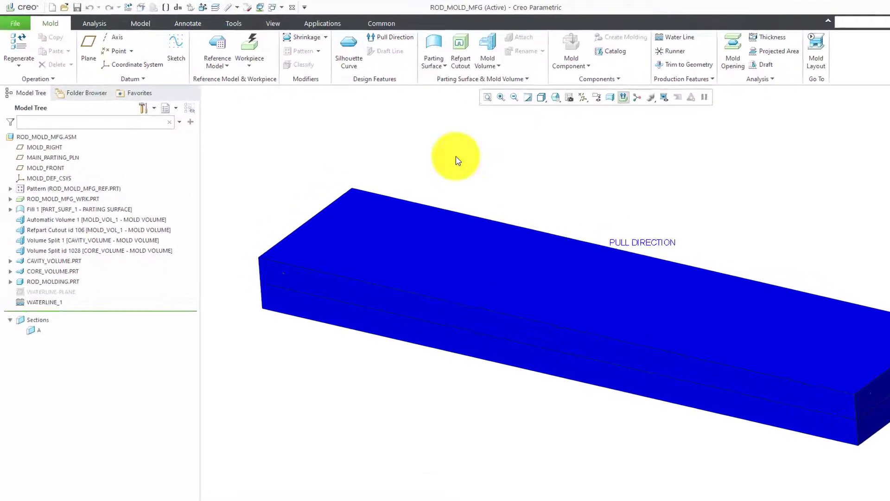
Step: Browse the Mold Volume and Production Features options, then switch to the Model tab's part features
left_click(527, 73)
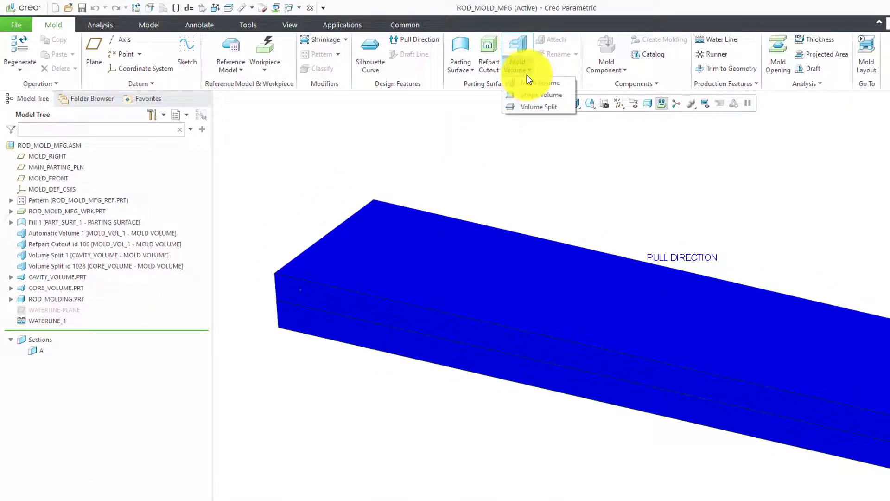
left_click(753, 85)
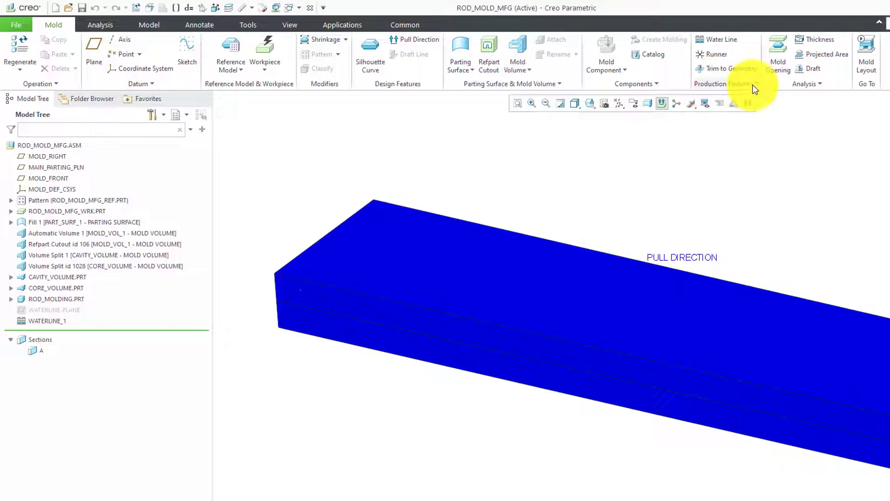
left_click(752, 85)
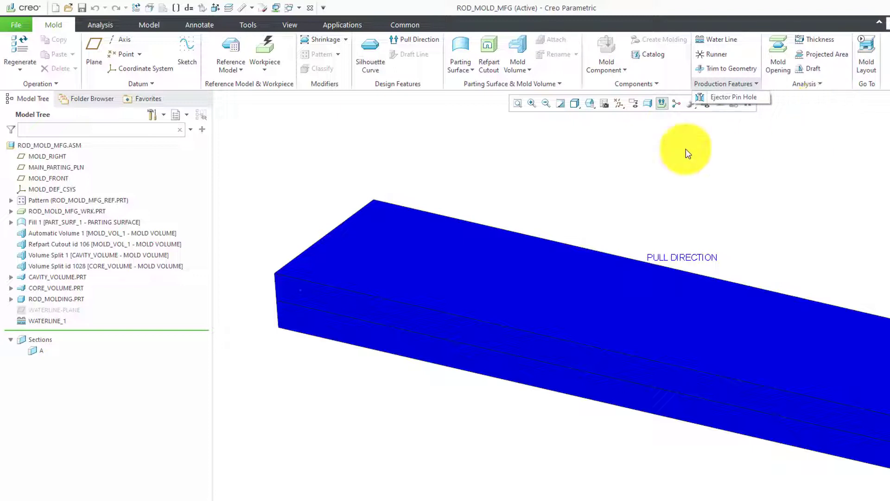
left_click(647, 156)
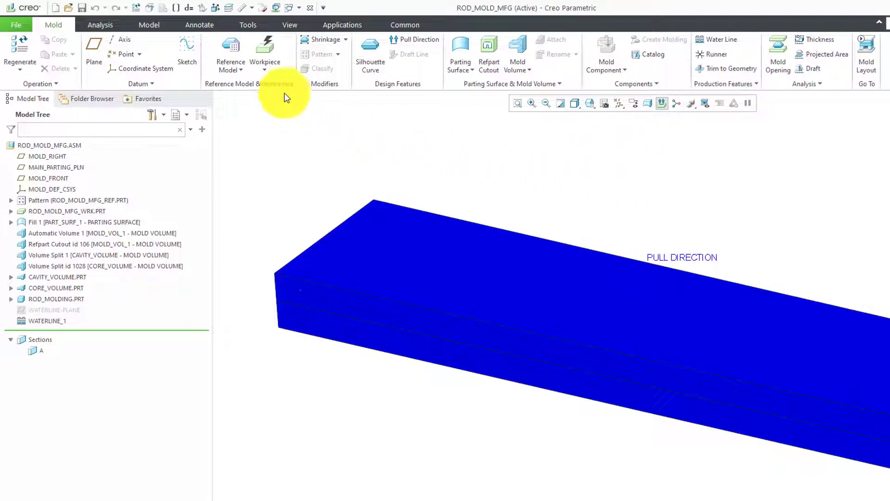
left_click(151, 24)
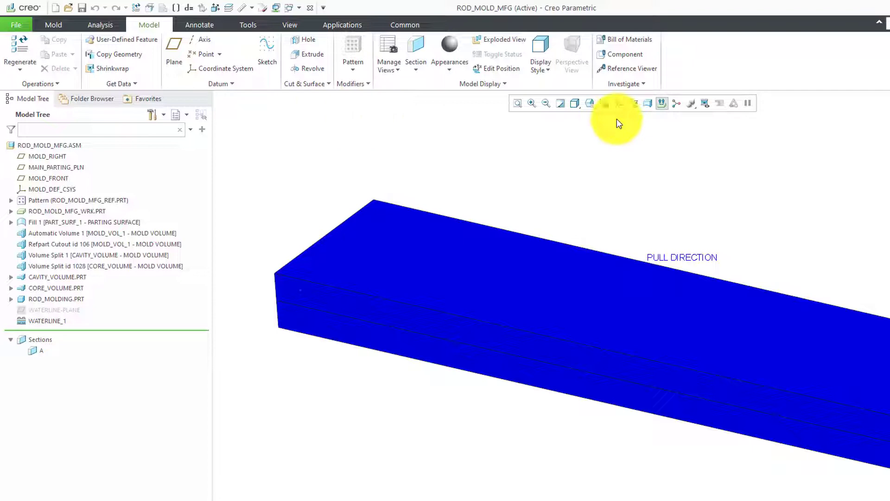
Step: Turn on datum plane display and start a new sketch
left_click(622, 105)
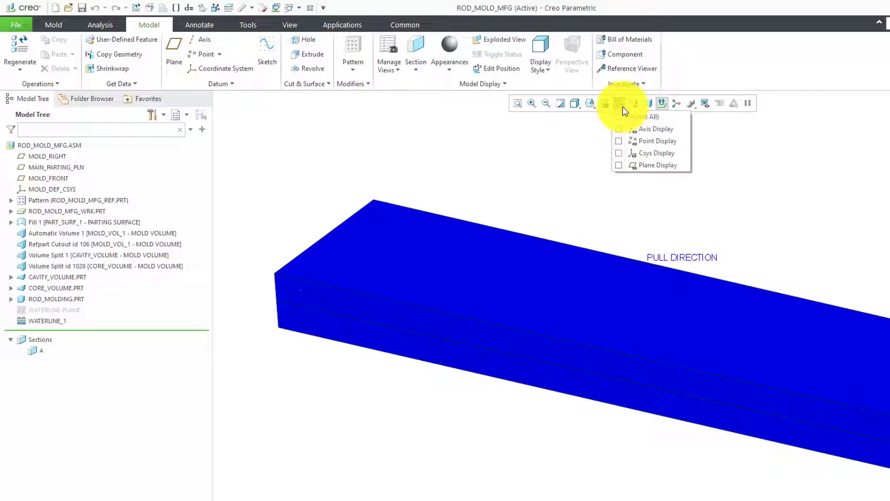
left_click(647, 164)
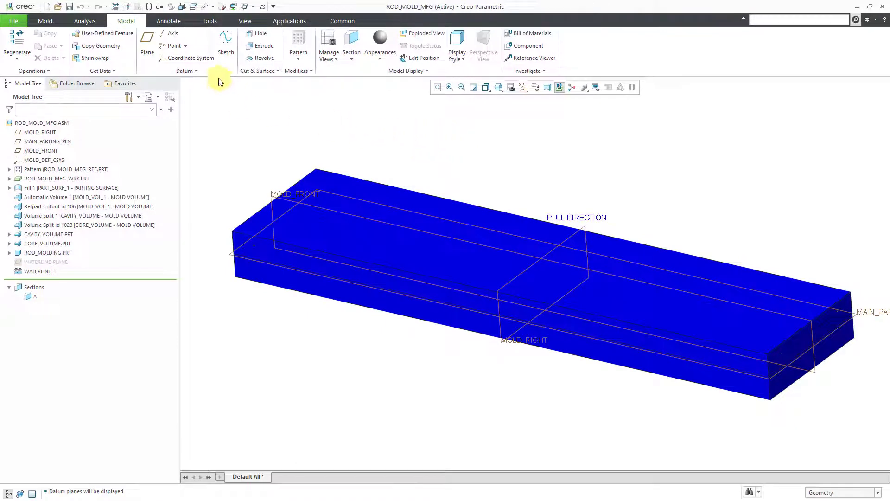
left_click(230, 50)
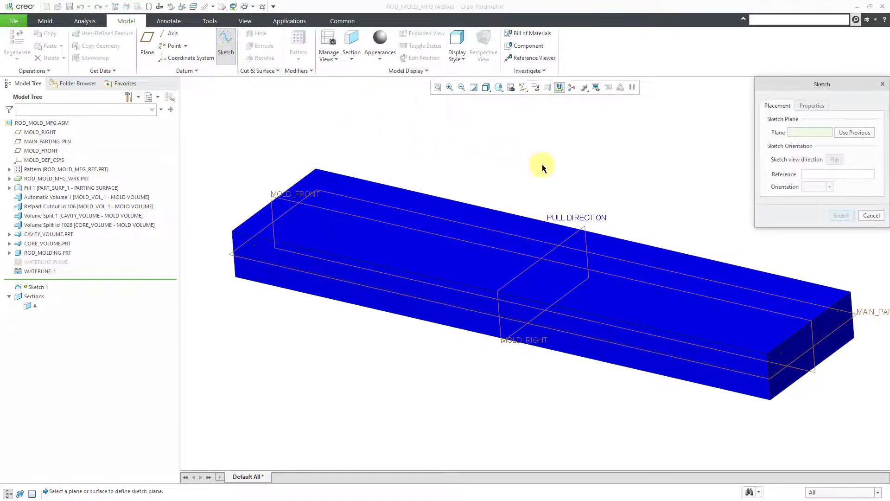
Step: Place the sketch on MOLD_RIGHT with MAIN_PARTING_PLN oriented Top
left_click(578, 234)
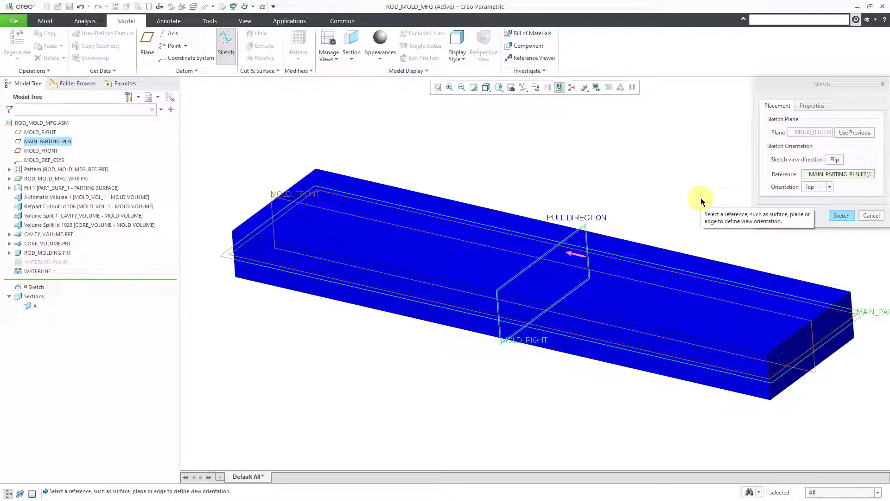
left_click(841, 215)
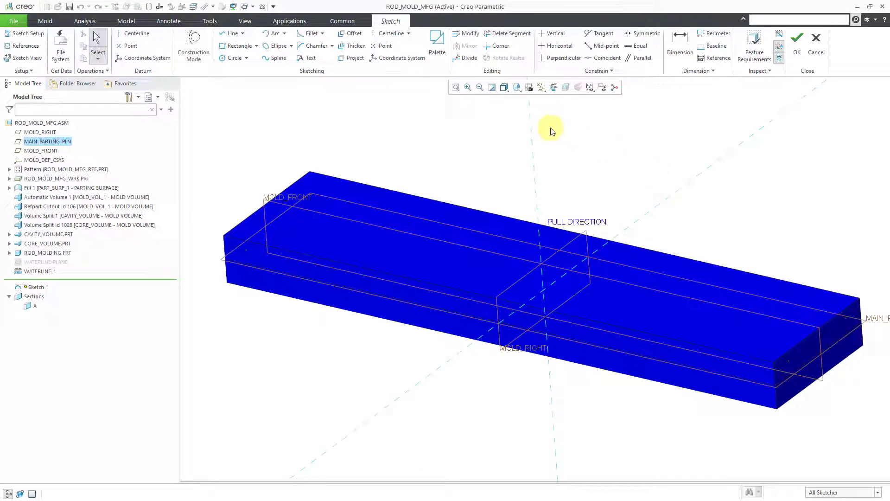
Step: Show the mold in hidden-line style, view it flat onto the sketch plane, and hide datum planes
left_click(505, 88)
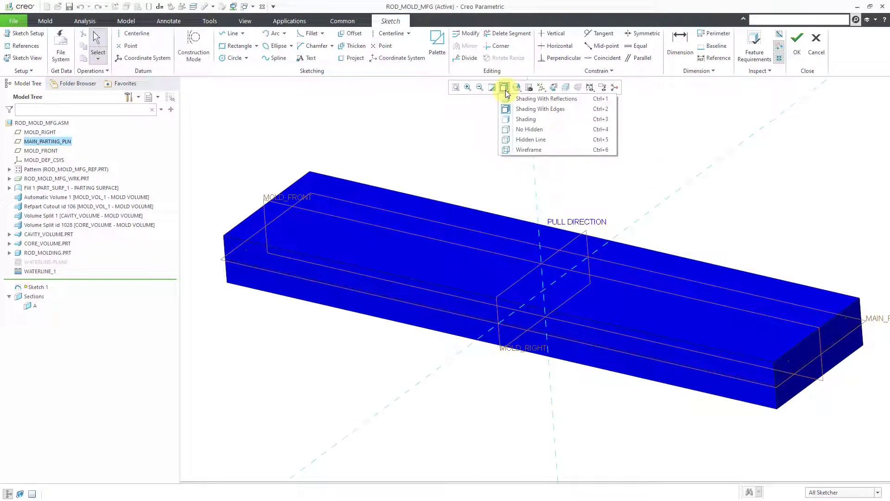
left_click(528, 140)
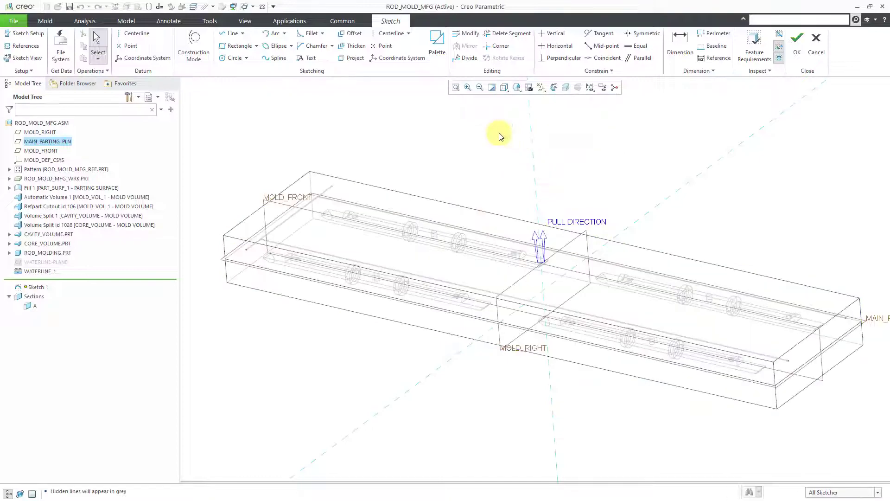
left_click(552, 88)
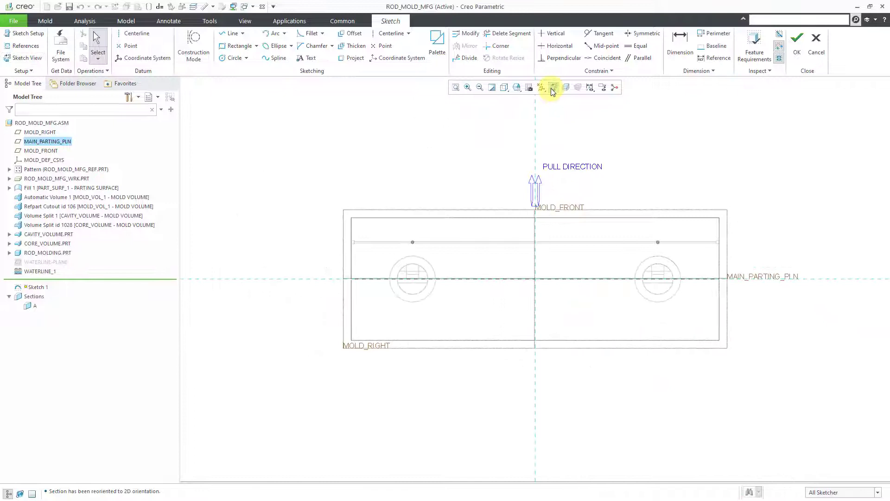
left_click(543, 88)
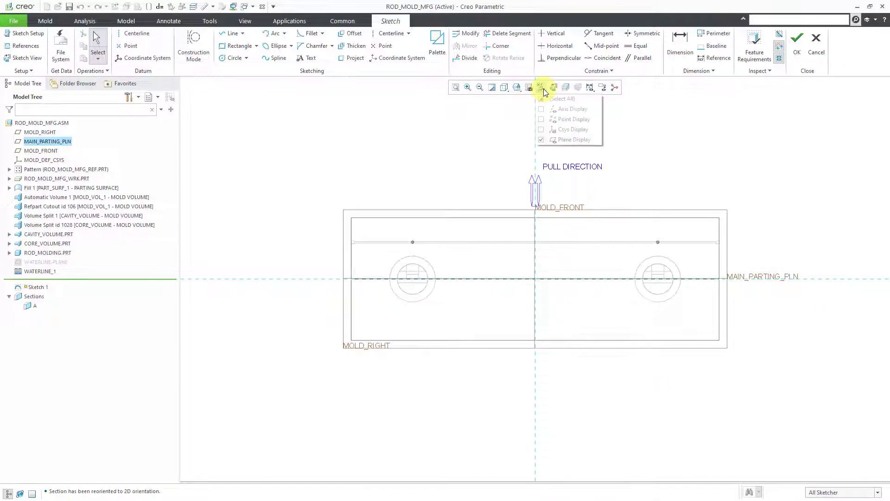
left_click(570, 140)
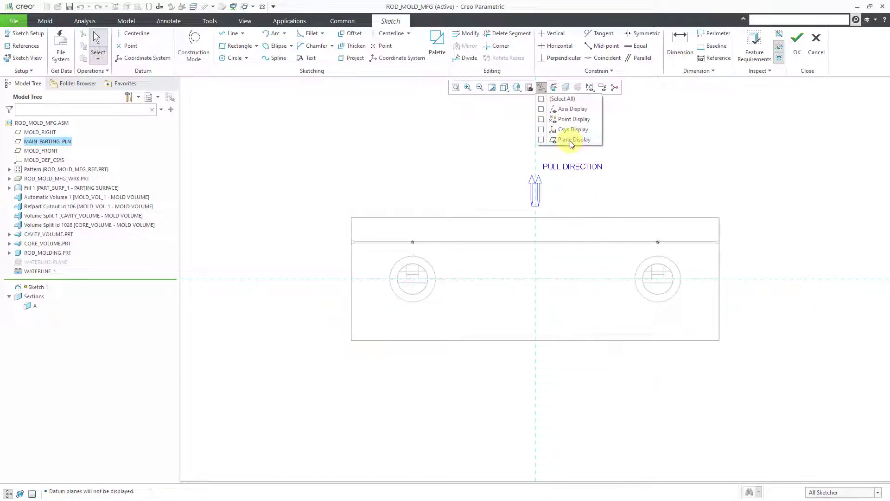
right_click(672, 153)
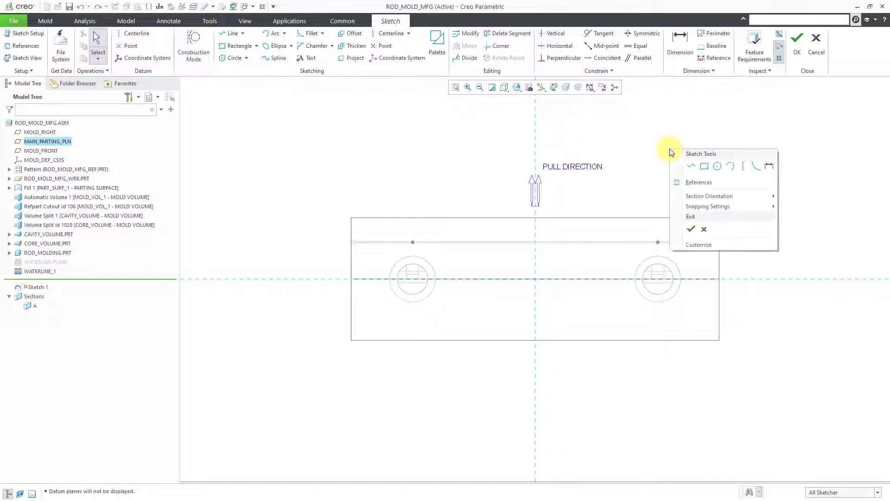
Step: Add the cavity volume's top edge as a sketch reference beside MAIN_PARTING_PLN and MOLD_FRONT
left_click(699, 181)
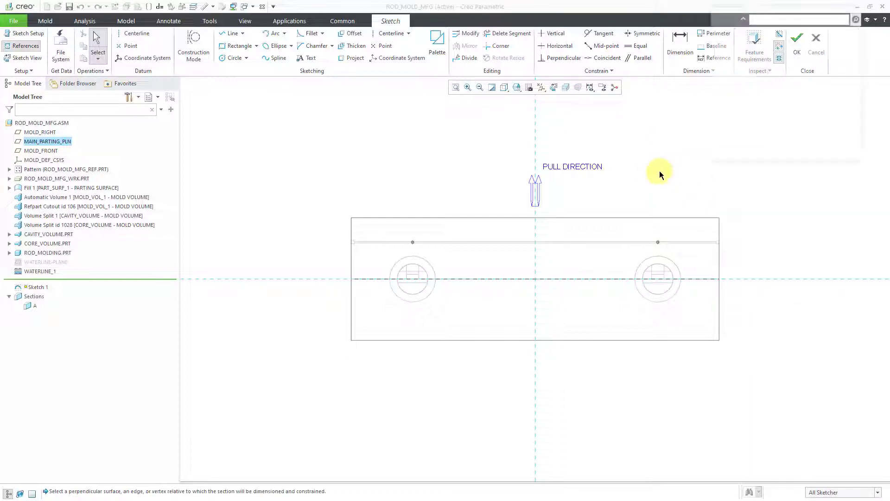
left_click(599, 217)
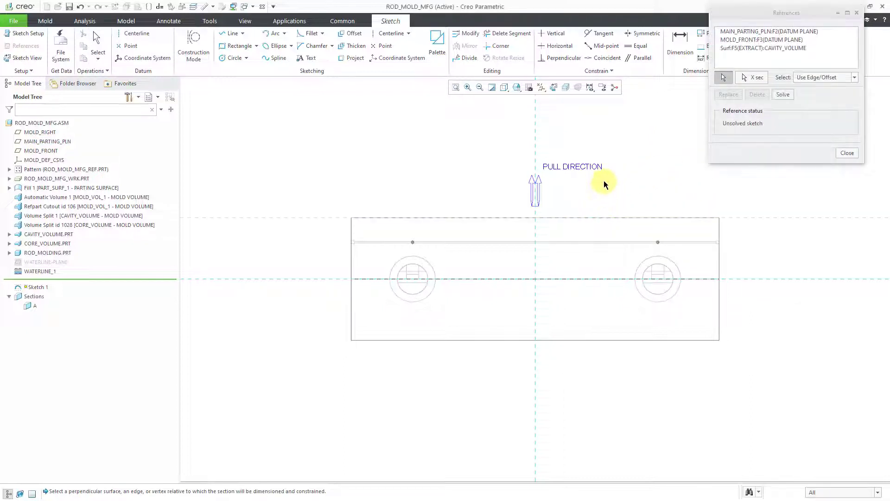
left_click(783, 94)
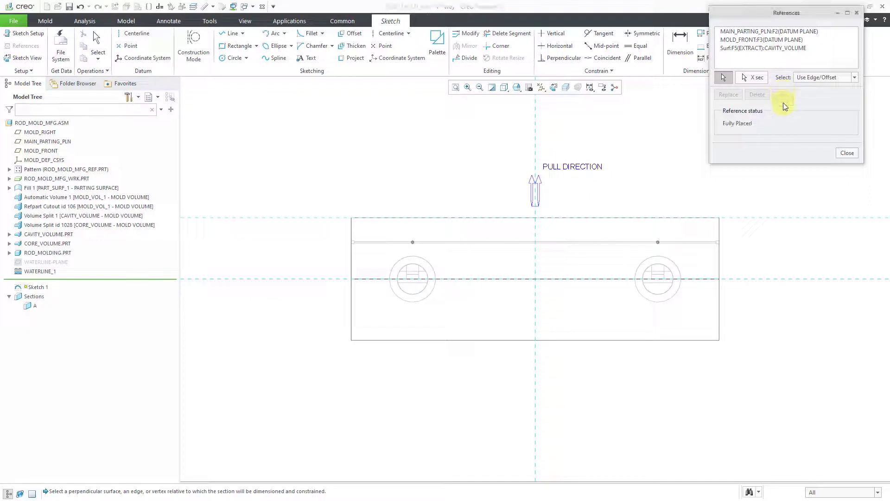
left_click(844, 155)
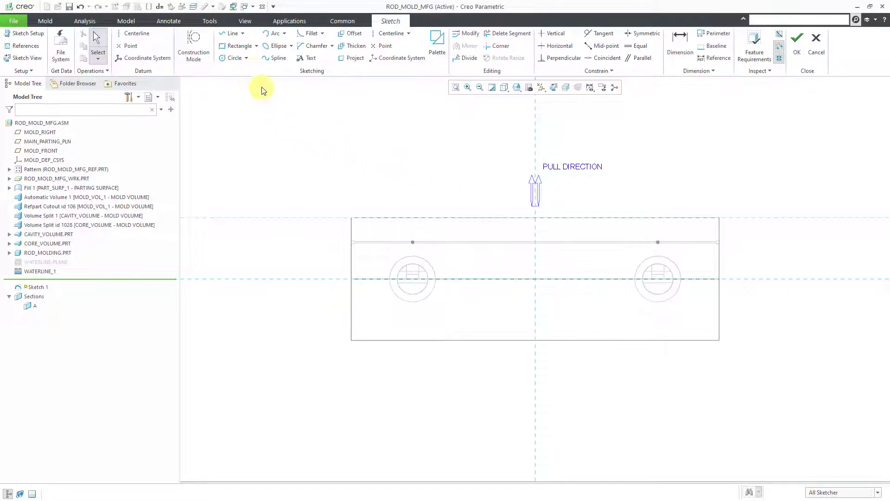
Step: Draw a centre-and-ends quarter arc at the centerline intersection with radius 5
left_click(284, 33)
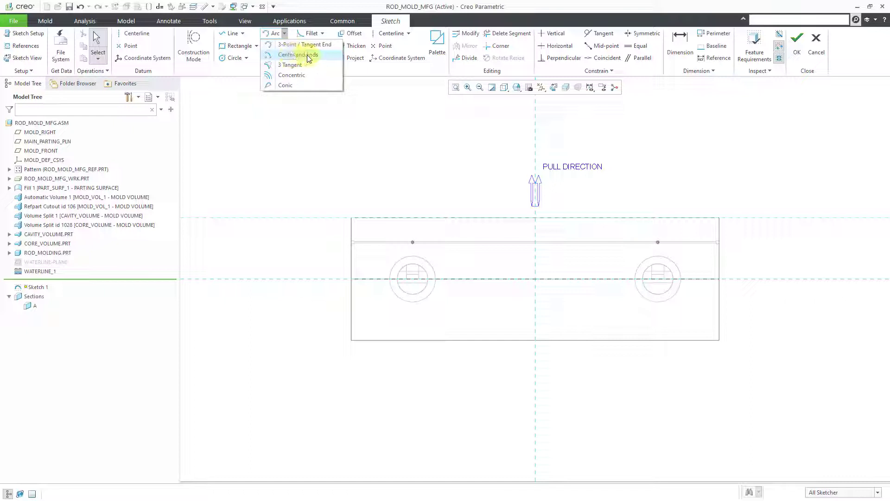
left_click(307, 56)
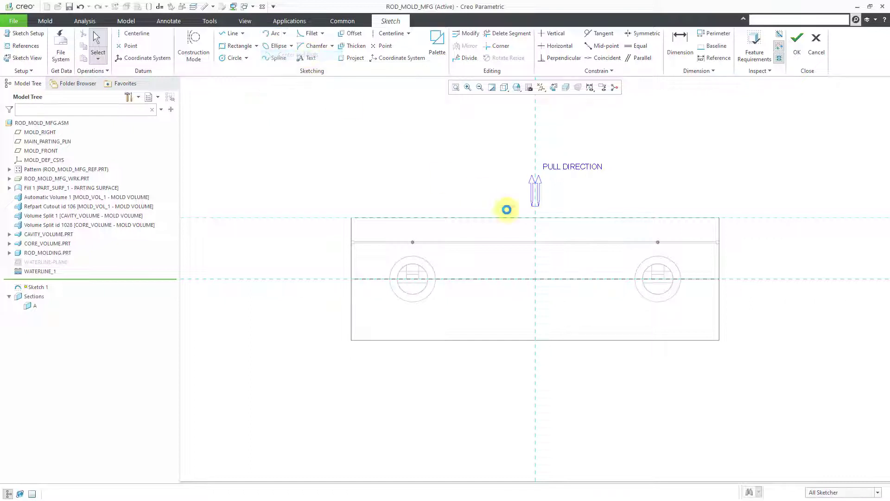
left_click(539, 280)
left_click(536, 297)
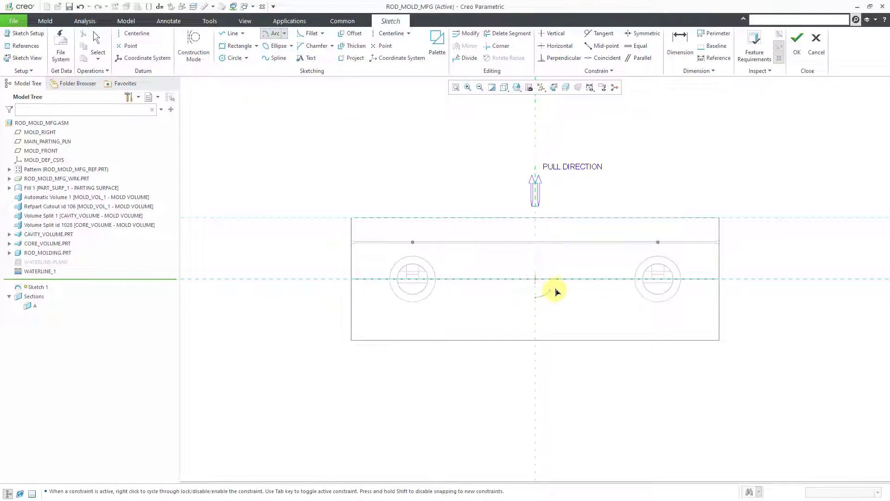
left_click(557, 279)
middle_click(631, 167)
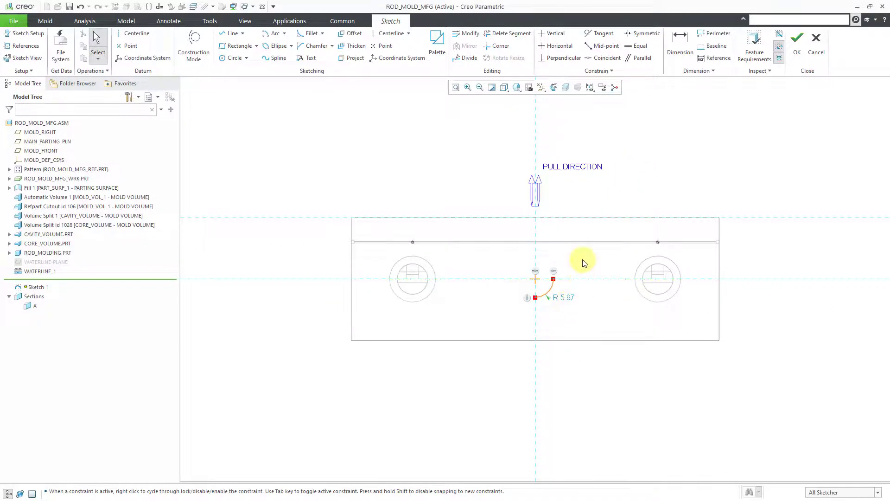
double_click(568, 298)
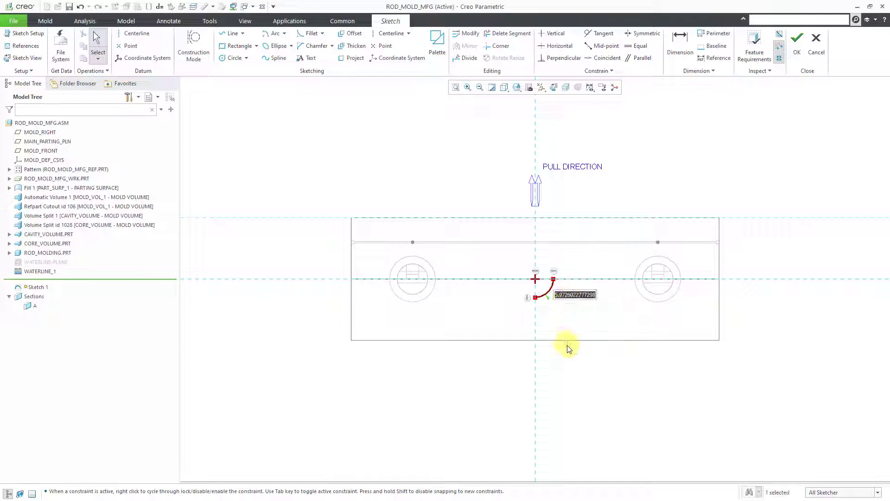
type("5")
key("Return")
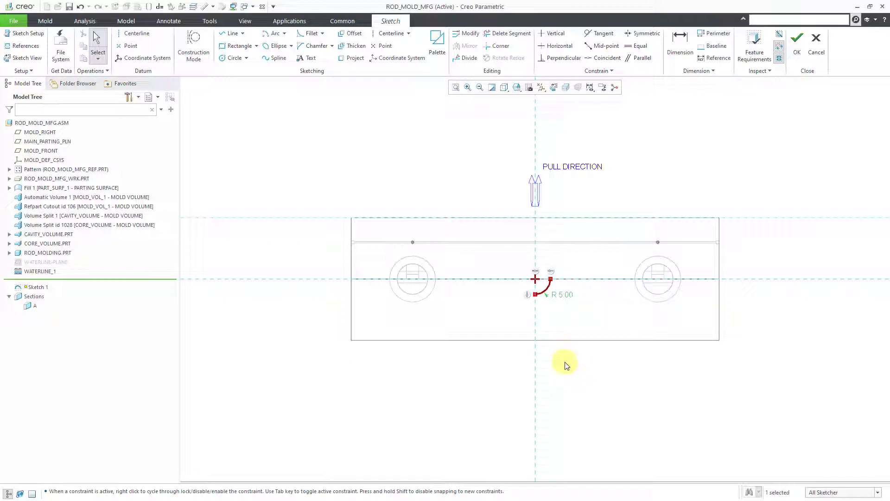
left_click(565, 365)
Step: Draw lines from the arc up to the top edge, 2.80 across, and slanting back down to close the profile
left_click(230, 34)
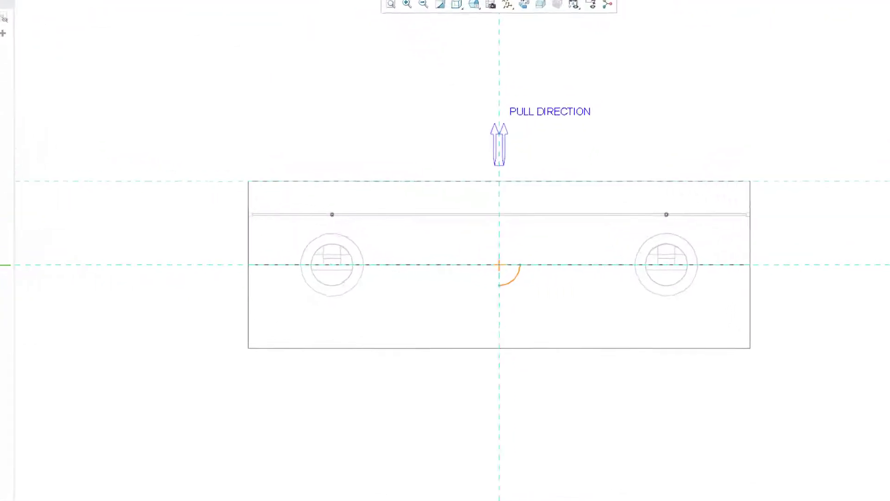
left_click(536, 296)
left_click(453, 275)
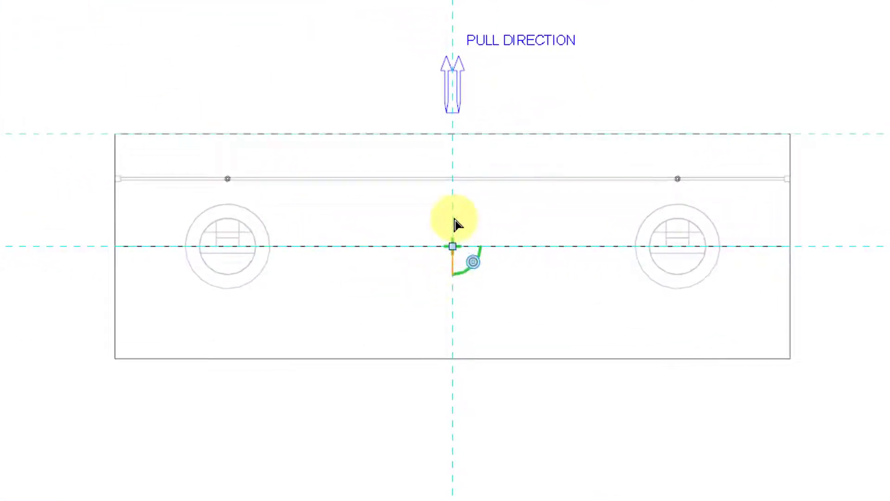
left_click(453, 134)
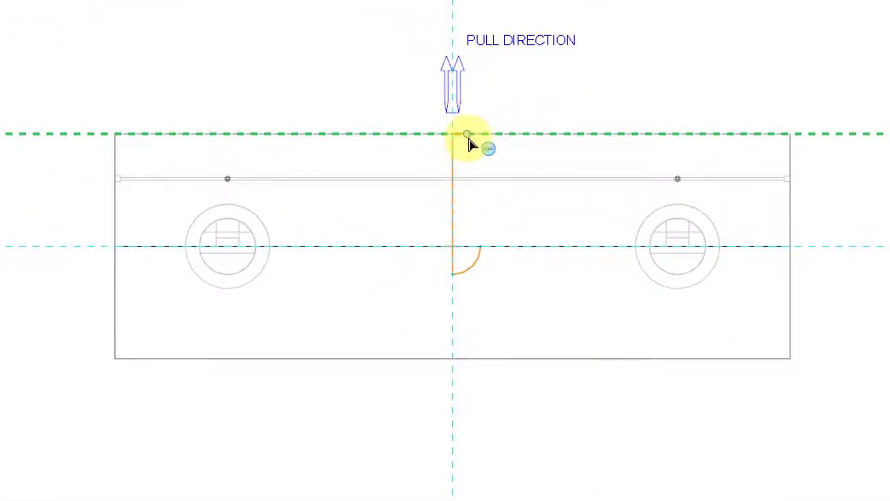
left_click(468, 135)
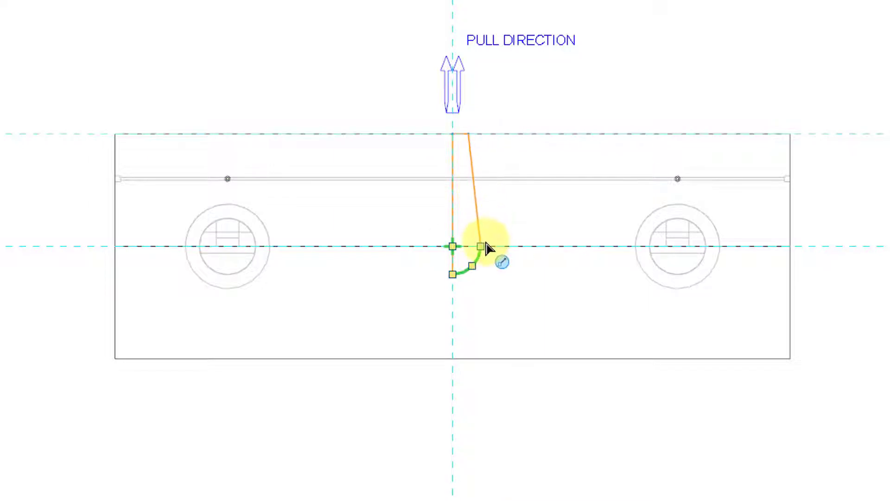
left_click(487, 248)
middle_click(646, 34)
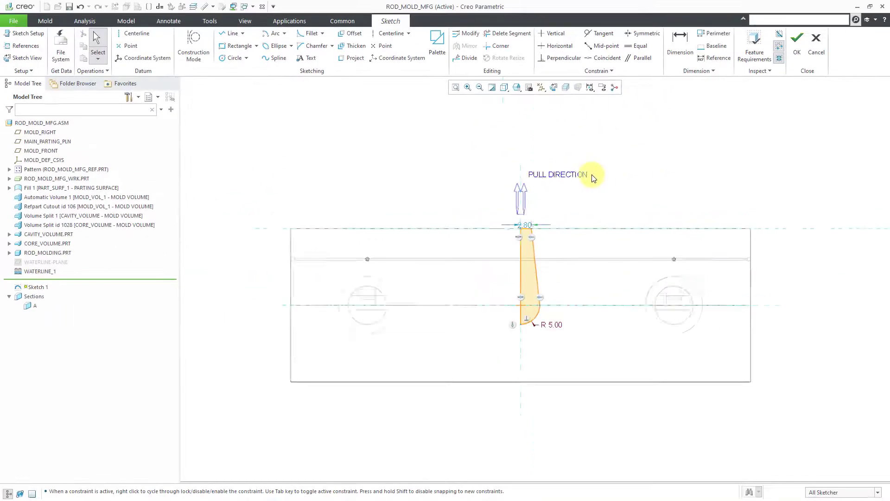
scroll(591, 154, "down", 3)
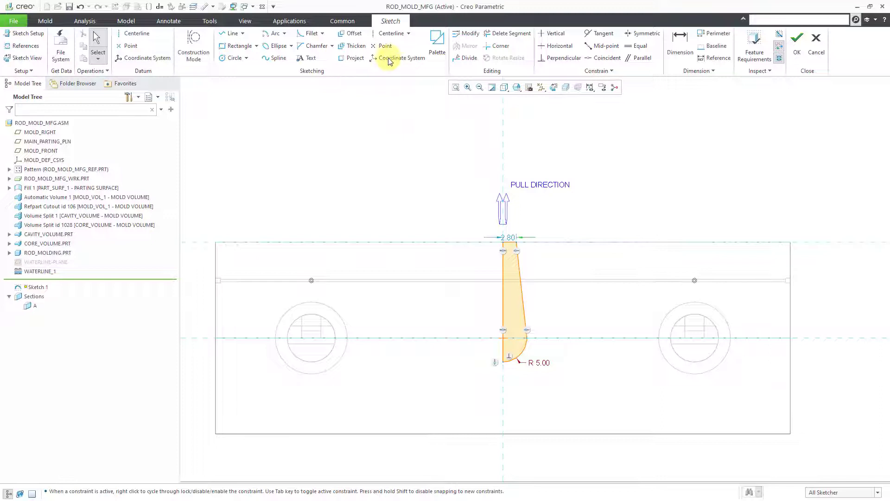
Step: Add vertical centerlines along the profile's left side and through the slanted side's lower end
left_click(389, 34)
left_click(504, 159)
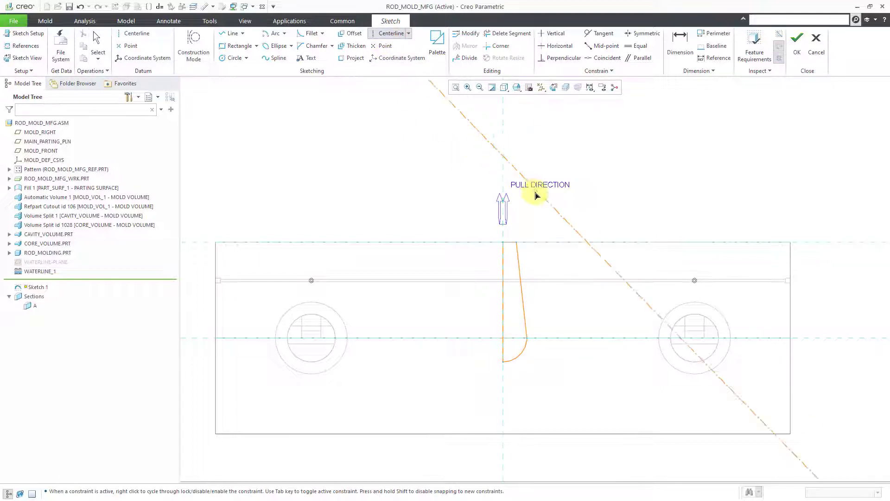
left_click(504, 273)
middle_click(587, 152)
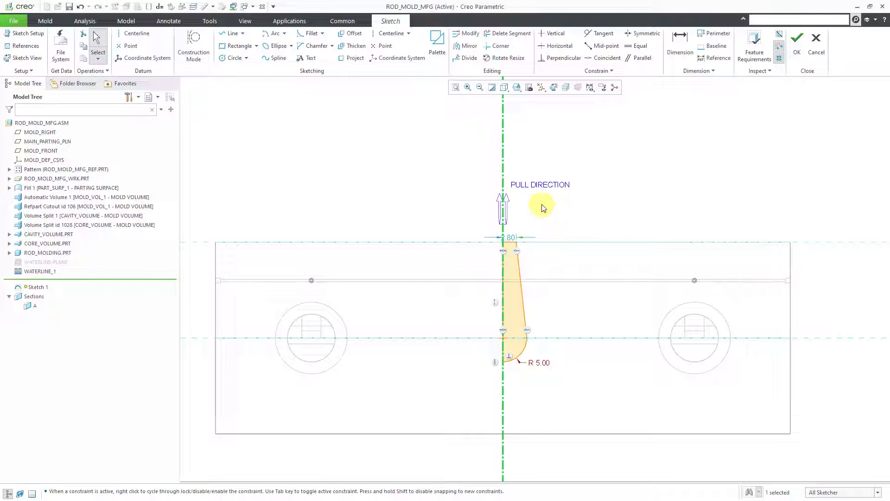
left_click(390, 33)
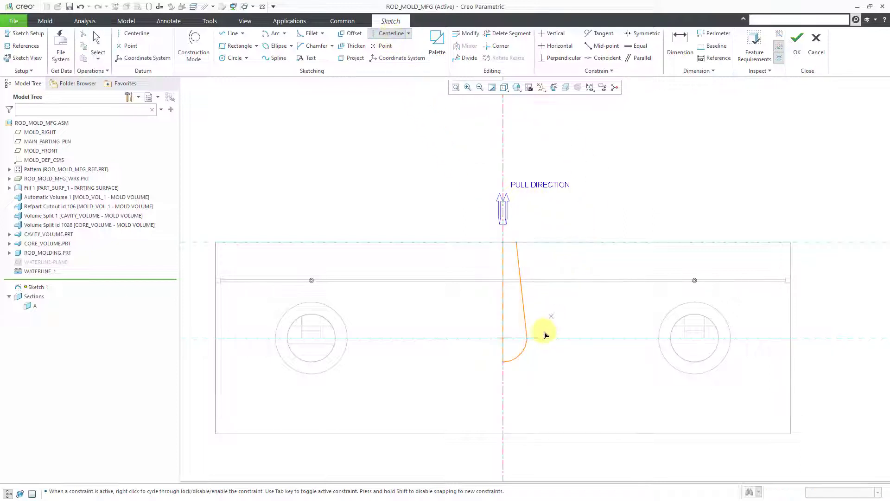
left_click(529, 336)
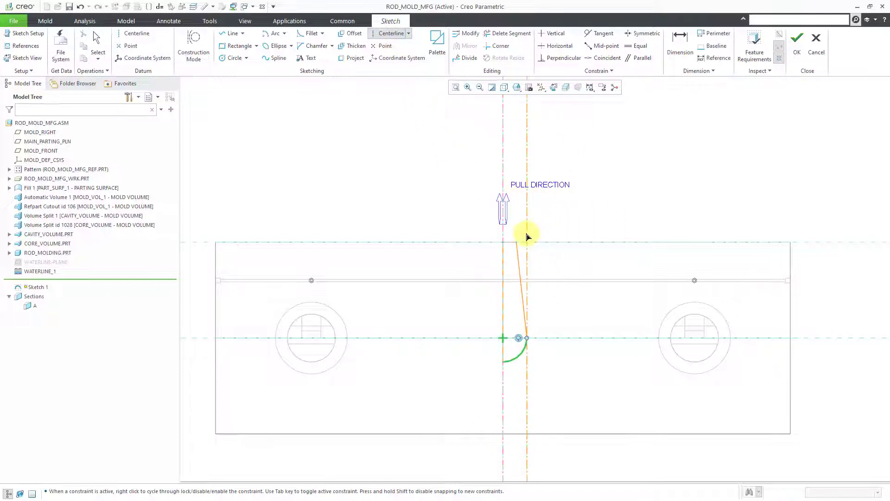
left_click(527, 233)
middle_click(606, 220)
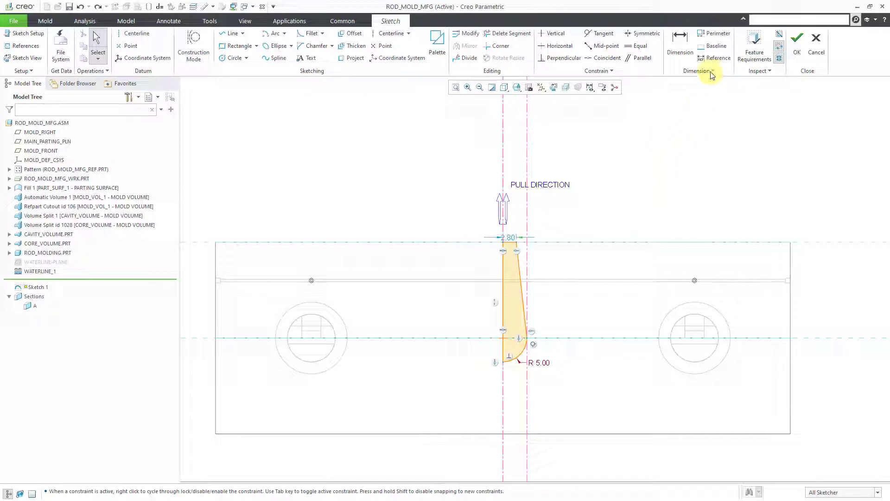
Step: Dimension the slanted side at 3.00 from the right centerline and move the label right of the sprue
left_click(680, 43)
left_click(519, 262)
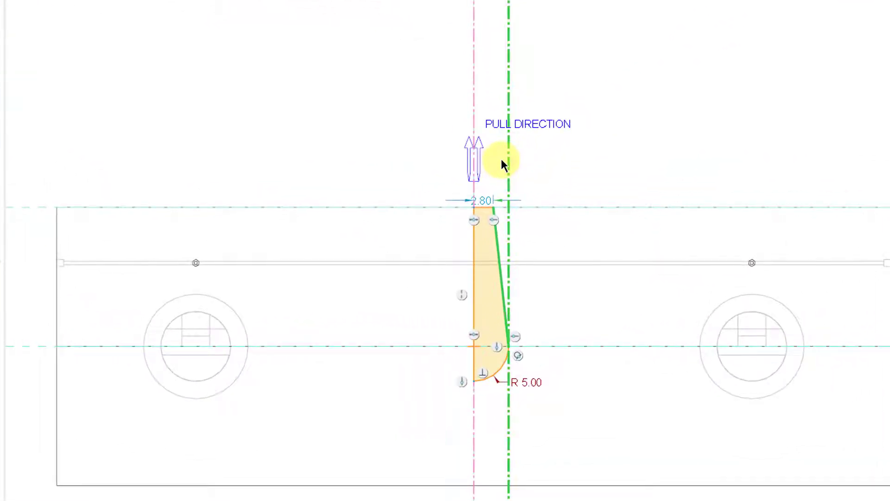
left_click(501, 160)
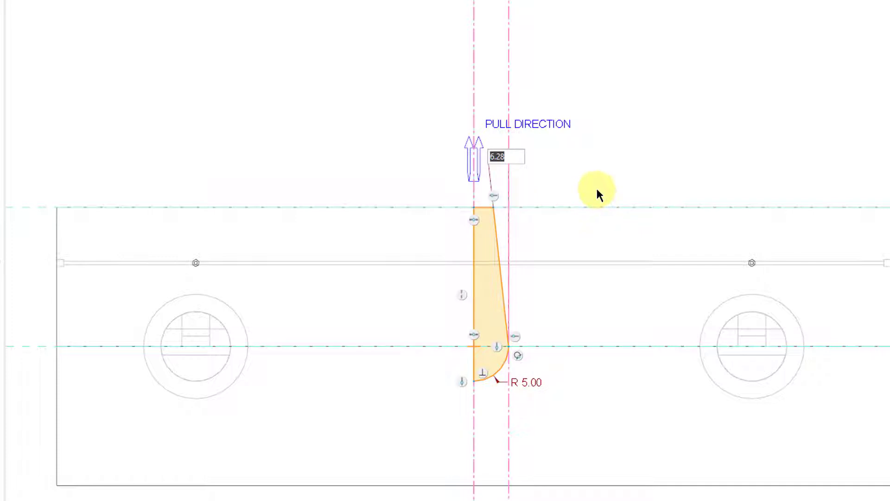
type("3")
key("Return")
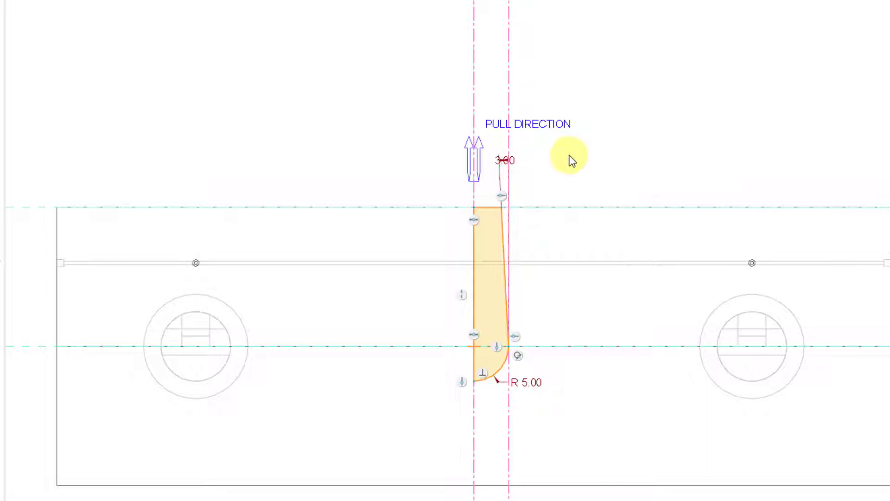
left_click(512, 161)
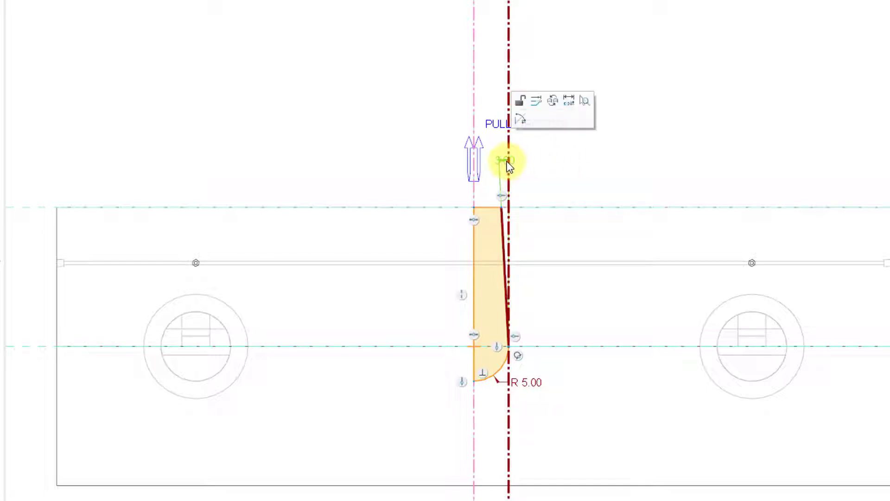
left_click_drag(511, 163, 547, 162)
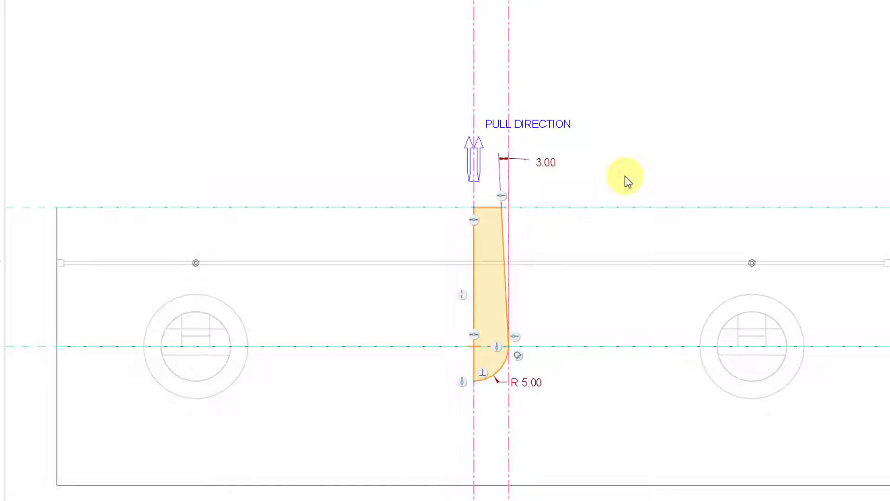
Step: Designate the left centerline as the axis of revolution and finish Sketch 1
left_click(472, 99)
right_click(323, 83)
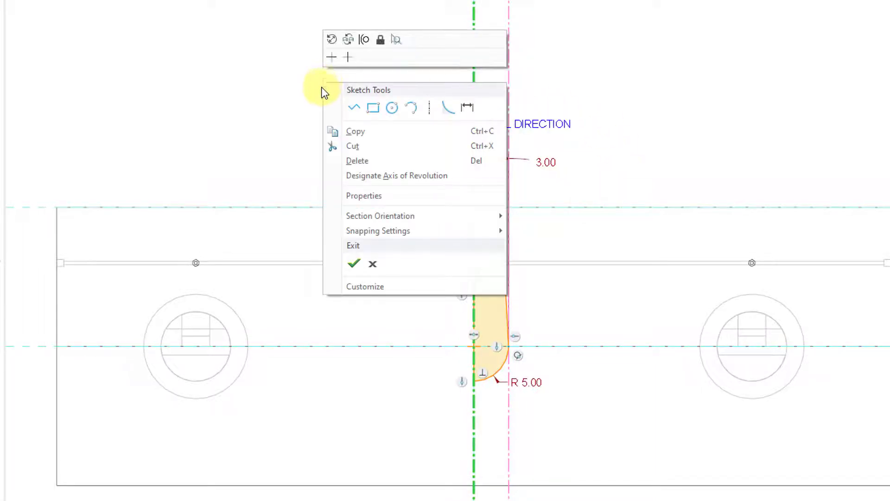
left_click(375, 175)
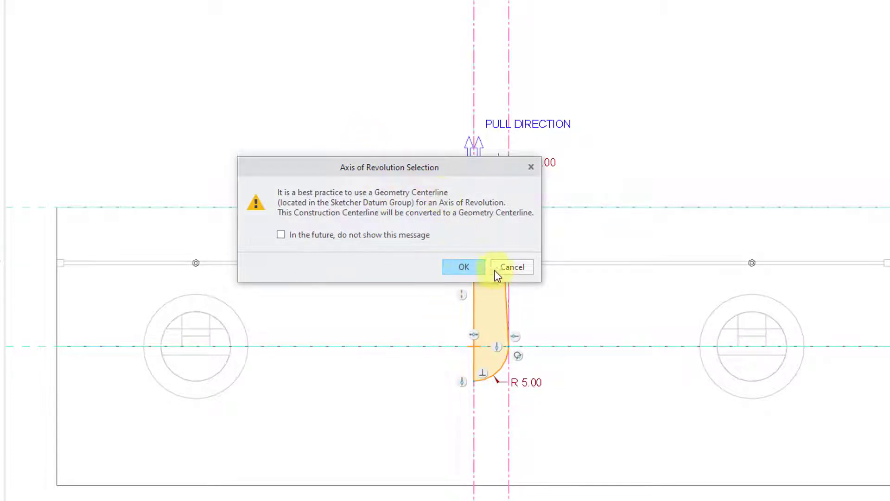
left_click(464, 268)
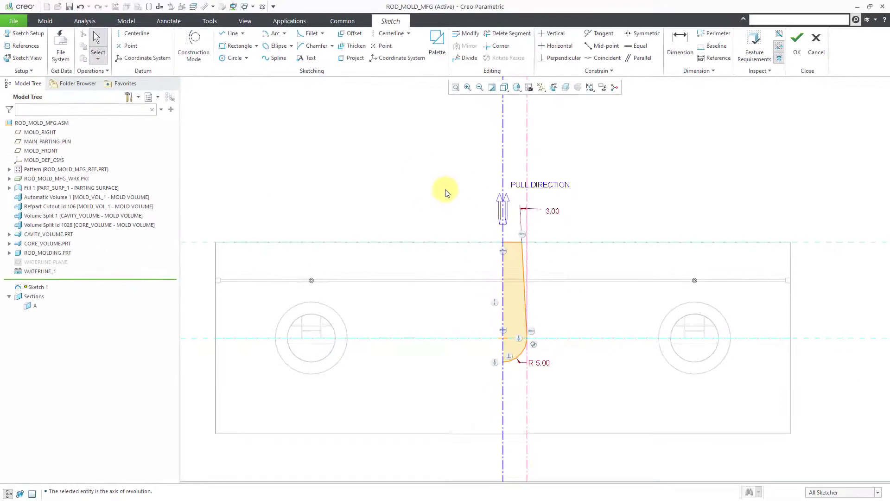
left_click(798, 53)
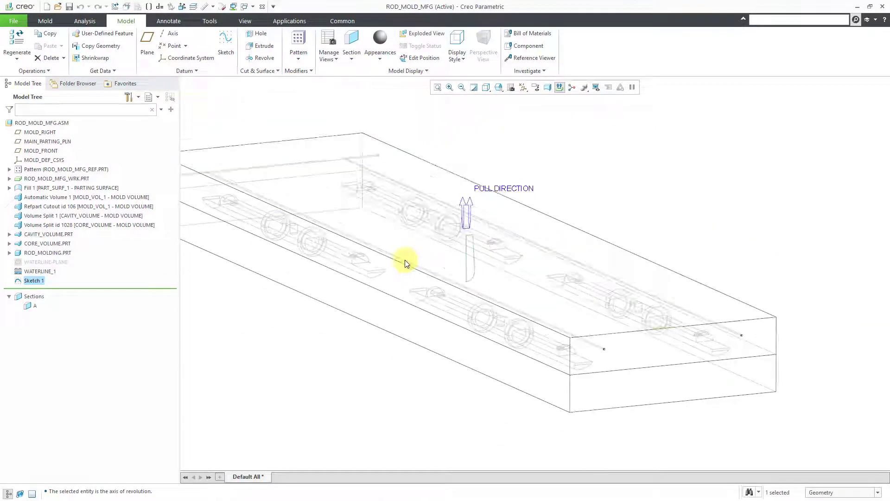
mouse_move(441, 255)
middle_mouse_down()
mouse_move(494, 195)
mouse_move(506, 254)
mouse_move(440, 255)
middle_mouse_up()
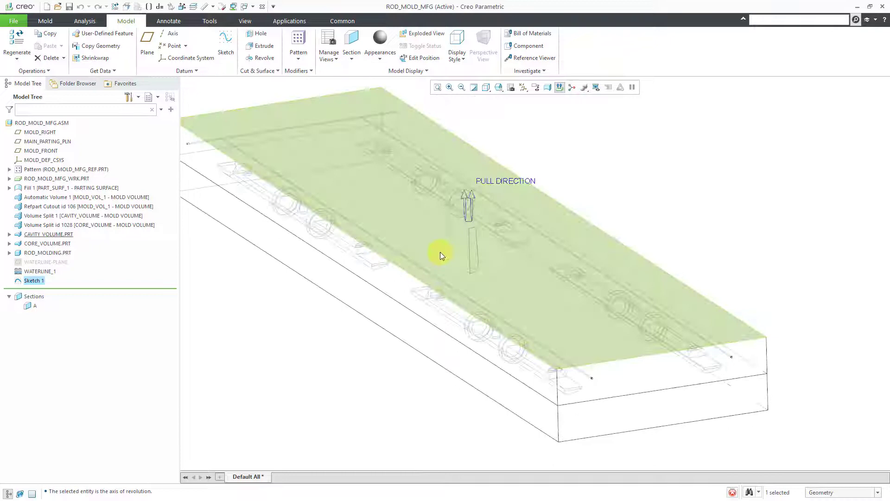
Step: Revolve Sketch 1 a full 360° into a tapered sprue that intersects CAVITY_VOLUME and CORE_VOLUME
left_click(258, 58)
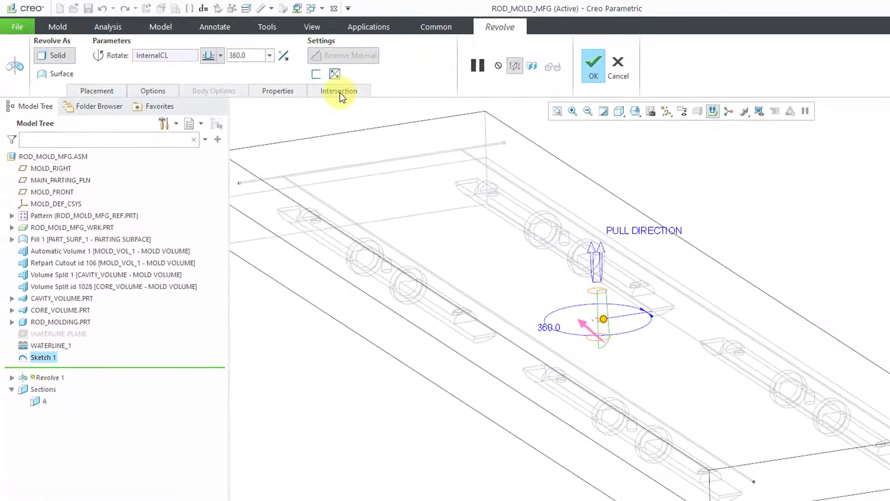
left_click(340, 93)
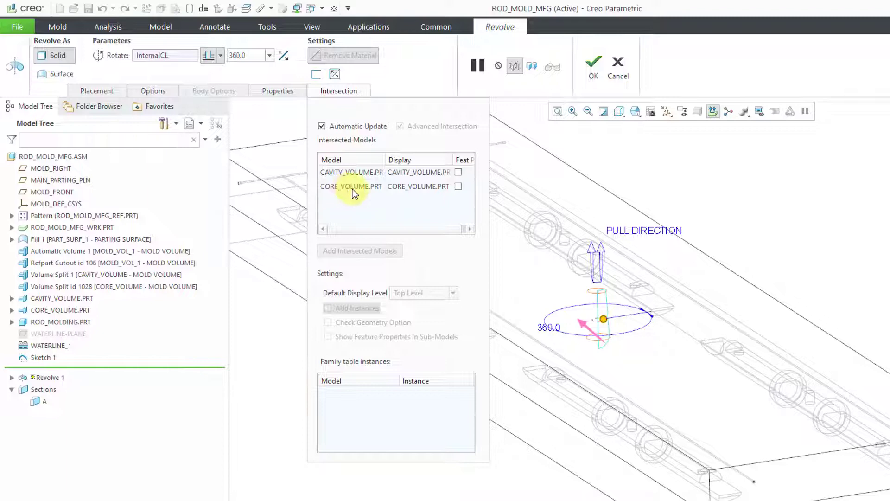
left_click(594, 65)
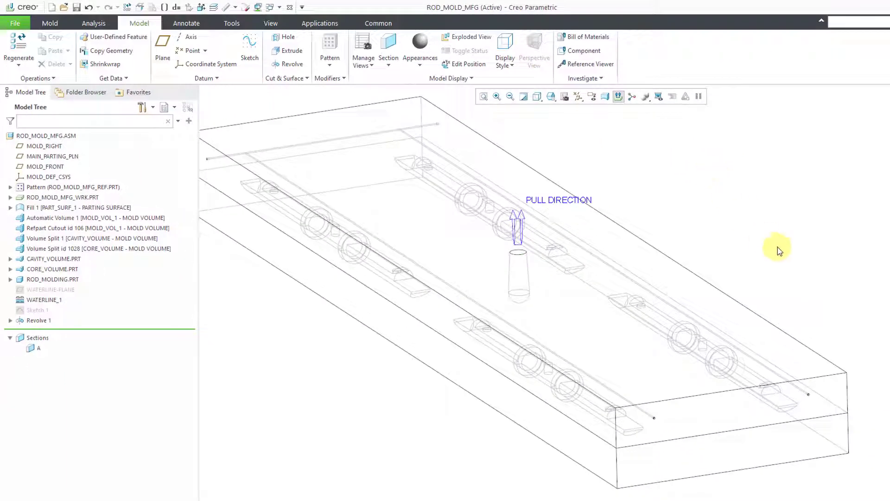
Step: Zoom out to show the whole mold assembly with its sprue, and bring back the Mold tab tools
scroll(853, 288, "down", 2)
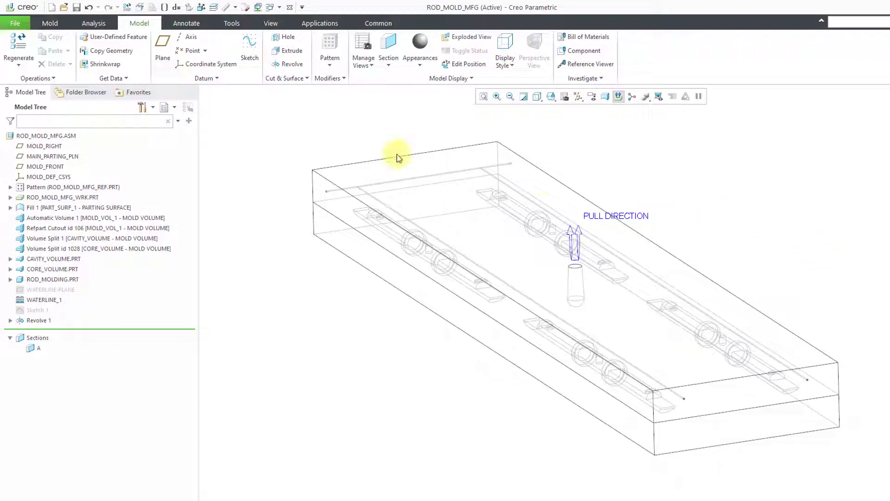
left_click(50, 23)
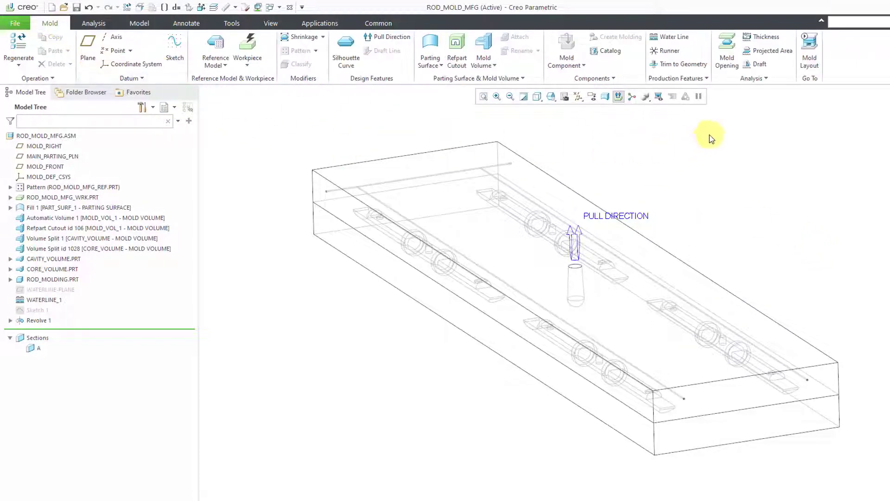